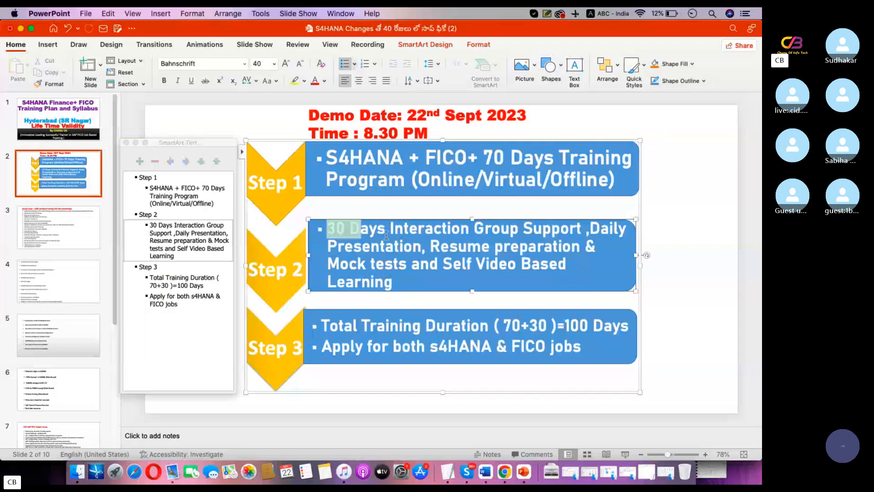
Deselect the Step 1–3 SmartArt diagram to close its text pane.
{"action": "left_click", "coordinate": [678, 273]}
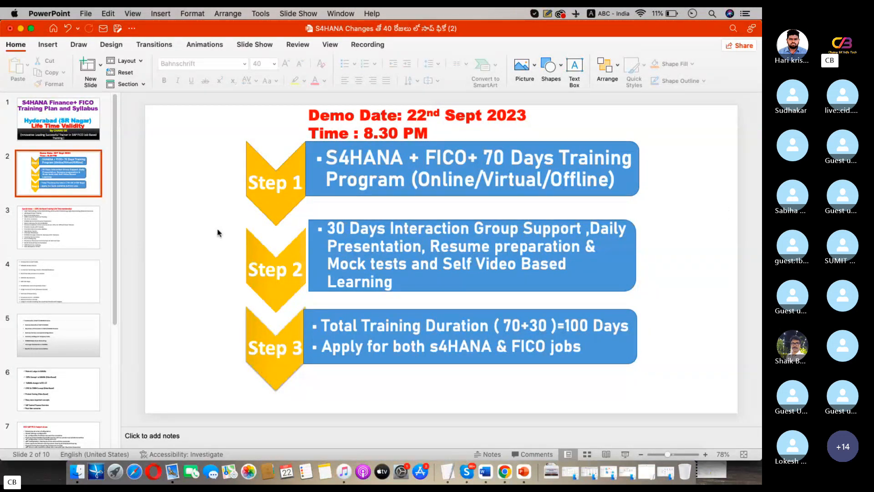
Show slide 3 with the Special Areas job-based training checklist.
{"action": "left_click", "coordinate": [59, 222]}
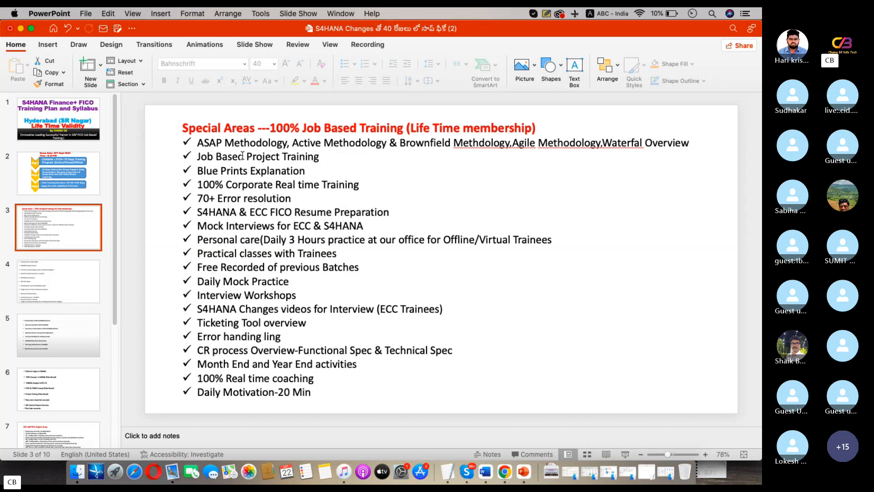
Delete 'Brownfield Methdology' from the first item and restore the Blue Prints Explanation line.
{"action": "left_click", "coordinate": [199, 142]}
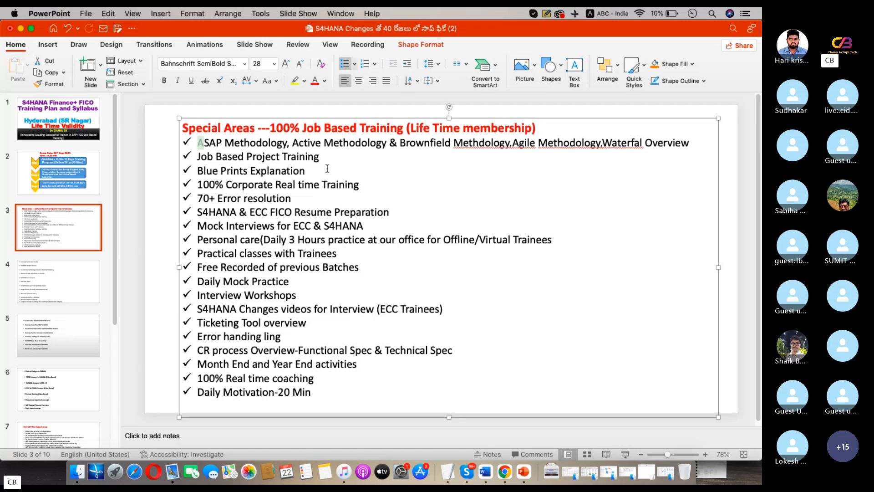
{"action": "left_click", "coordinate": [369, 169]}
{"action": "left_click_drag", "start_coordinate": [511, 142], "coordinate": [401, 142]}
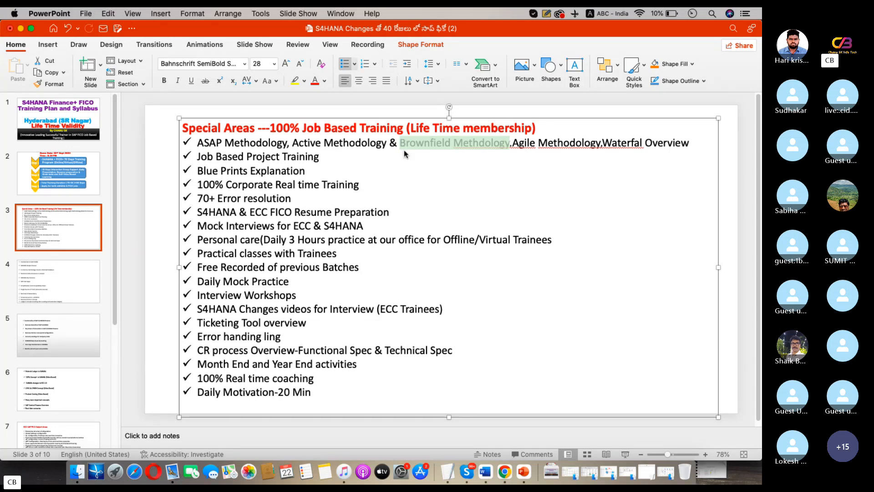
{"action": "mouse_move", "coordinate": [403, 150]}
{"action": "left_mouse_down"}
{"action": "mouse_move", "coordinate": [404, 159]}
{"action": "mouse_move", "coordinate": [323, 156]}
{"action": "left_mouse_up"}
{"action": "left_click", "coordinate": [413, 169]}
{"action": "key", "text": "BackSpace"}
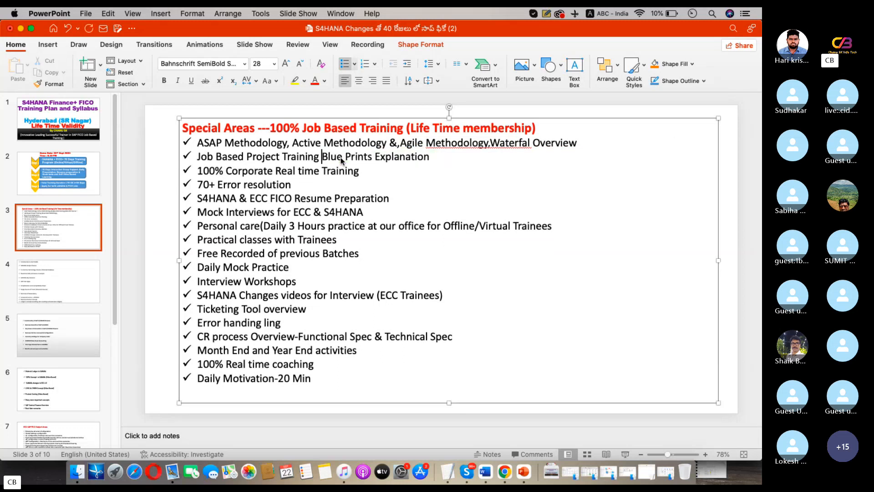
{"action": "key", "text": "Return"}
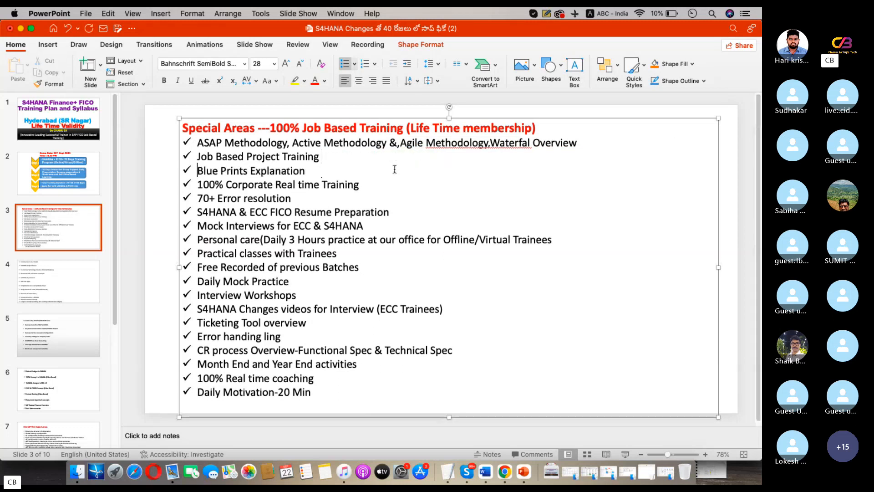
Highlight the Blue Prints Explanation and 100% Corporate Real time Training items.
{"action": "left_click_drag", "start_coordinate": [309, 171], "coordinate": [197, 171]}
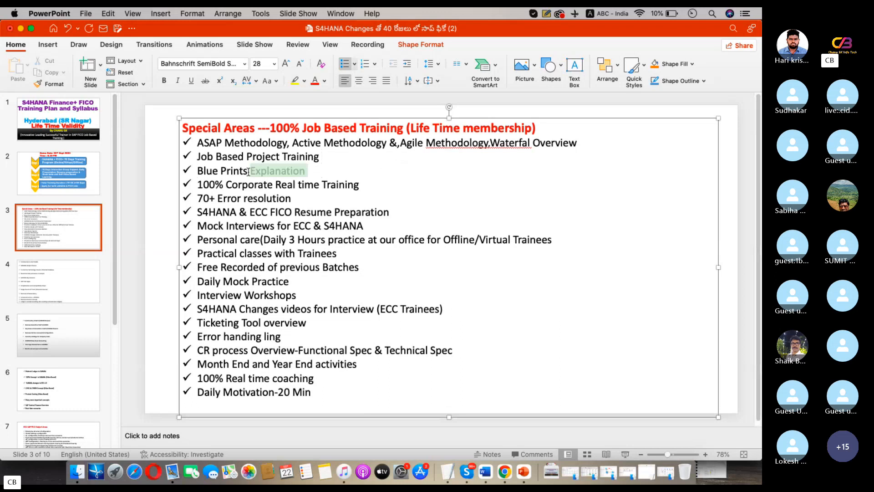
{"action": "left_click_drag", "start_coordinate": [362, 184], "coordinate": [197, 185]}
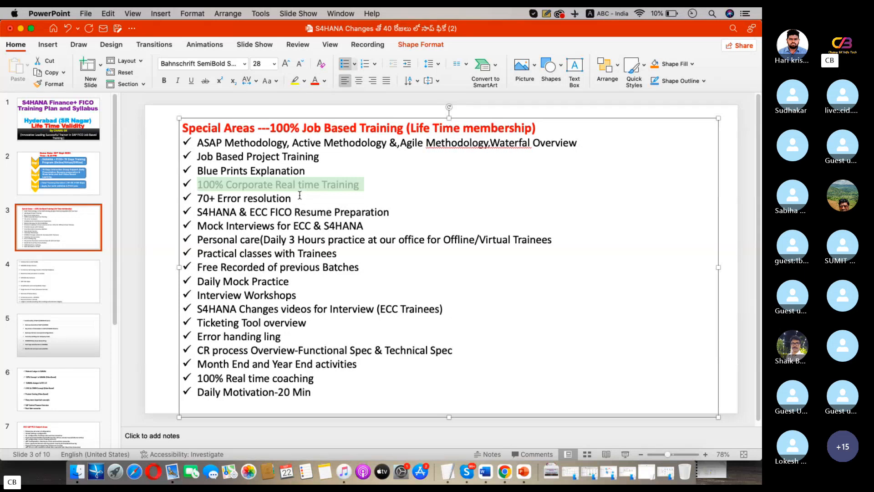
Highlight the Error resolution, Resume Preparation, Mock Interviews, 3 Hours practice and Interview Workshops items in turn.
{"action": "triple_click", "coordinate": [263, 198]}
{"action": "left_click", "coordinate": [411, 212]}
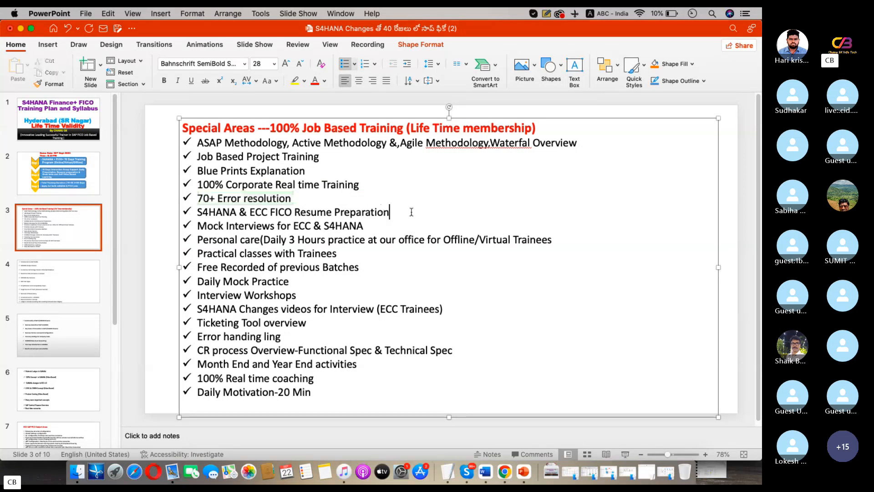
{"action": "left_click_drag", "start_coordinate": [411, 211], "coordinate": [209, 213]}
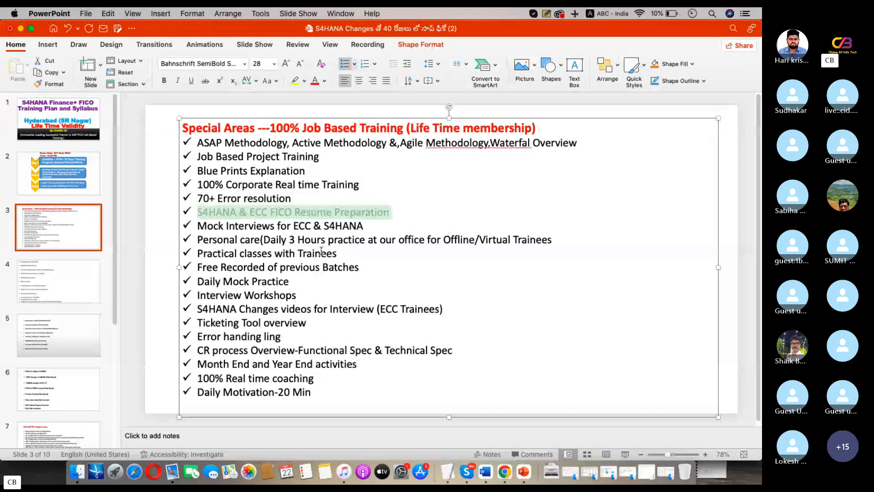
{"action": "left_click_drag", "start_coordinate": [369, 226], "coordinate": [189, 230]}
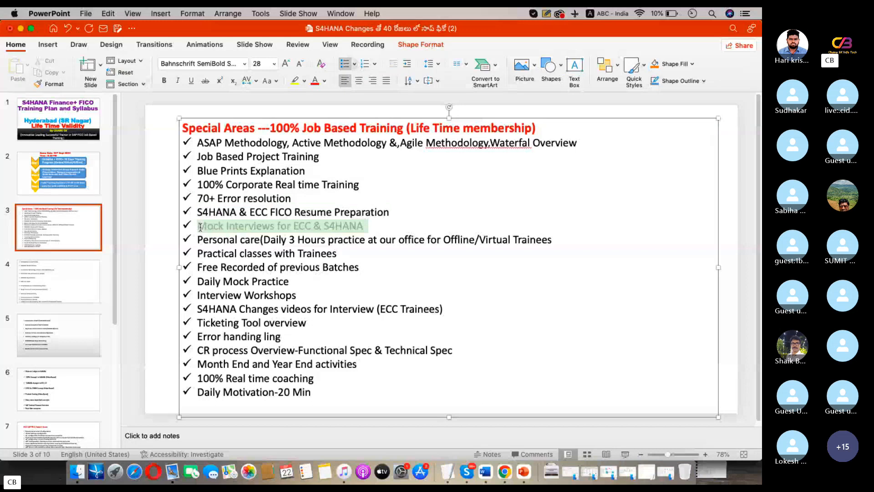
{"action": "left_click_drag", "start_coordinate": [369, 240], "coordinate": [198, 241]}
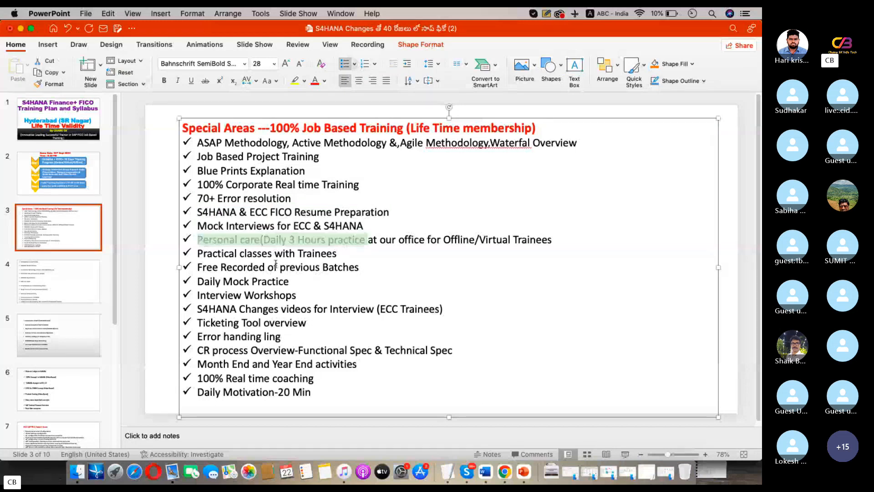
{"action": "left_click", "coordinate": [340, 256]}
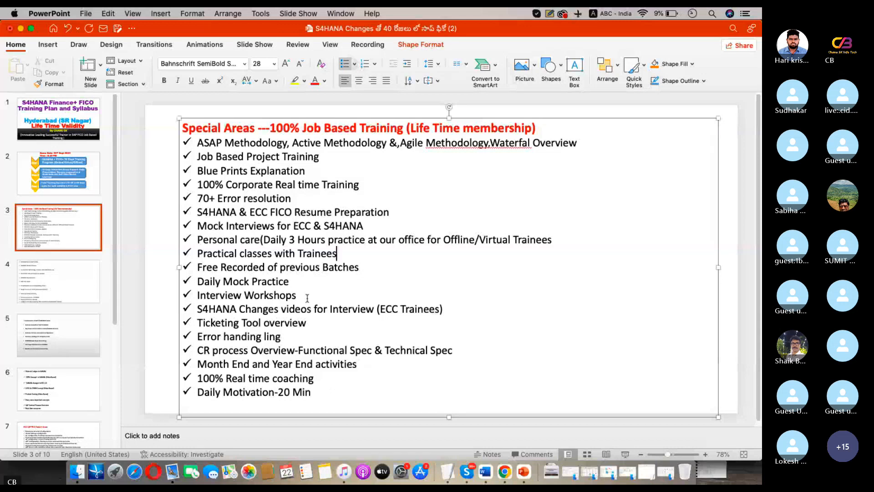
{"action": "left_click_drag", "start_coordinate": [308, 296], "coordinate": [197, 295]}
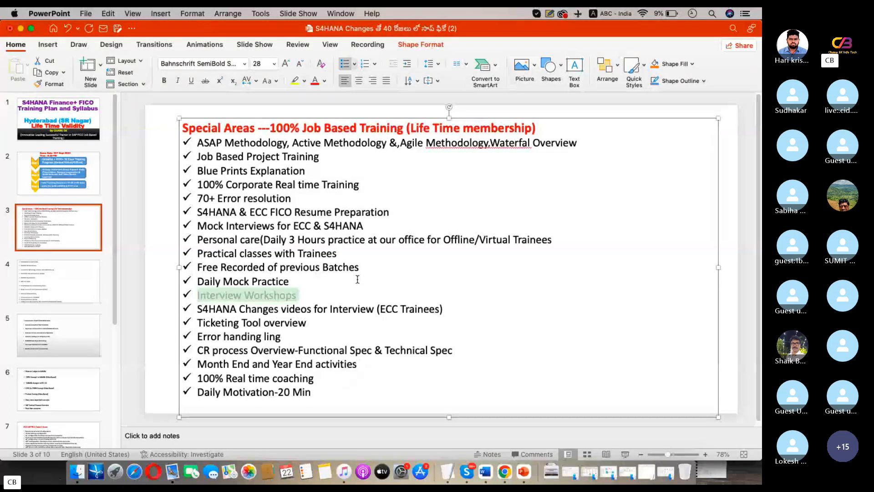
Check the participants list in the Skype group call and close it again.
{"action": "left_click", "coordinate": [469, 473]}
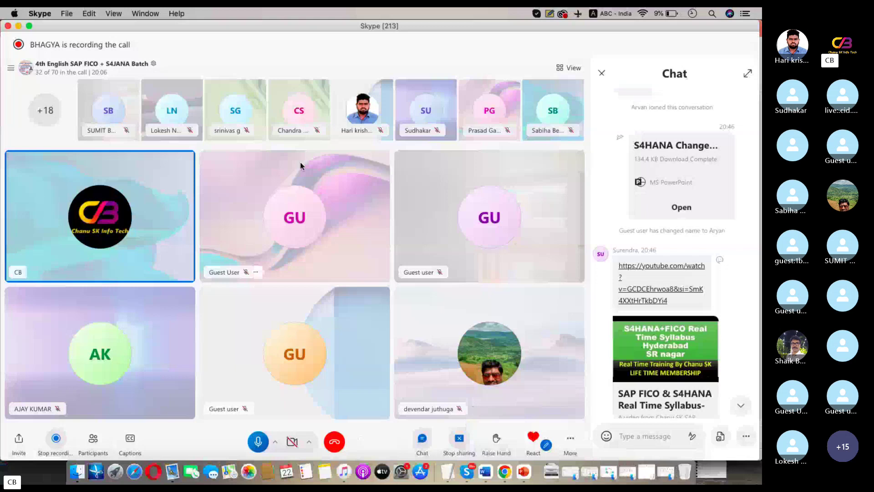
{"action": "left_click", "coordinate": [66, 73]}
{"action": "mouse_move", "coordinate": [503, 141]}
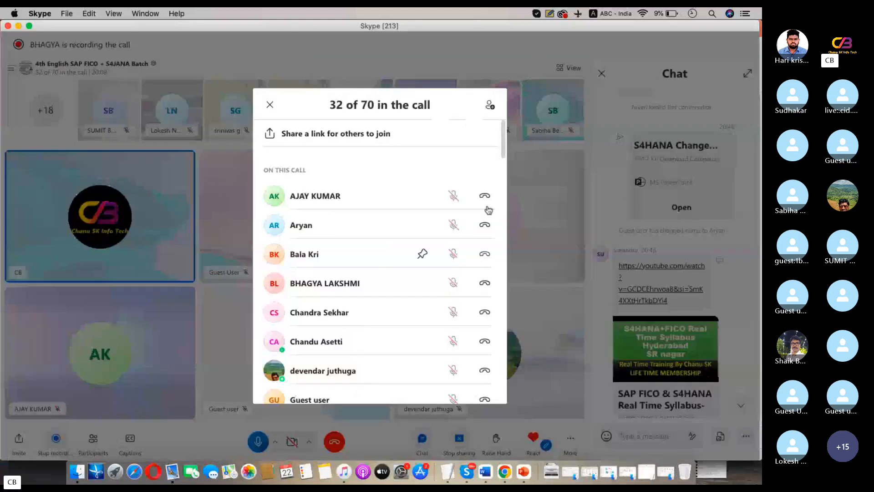
{"action": "left_click_drag", "start_coordinate": [500, 142], "coordinate": [500, 238]}
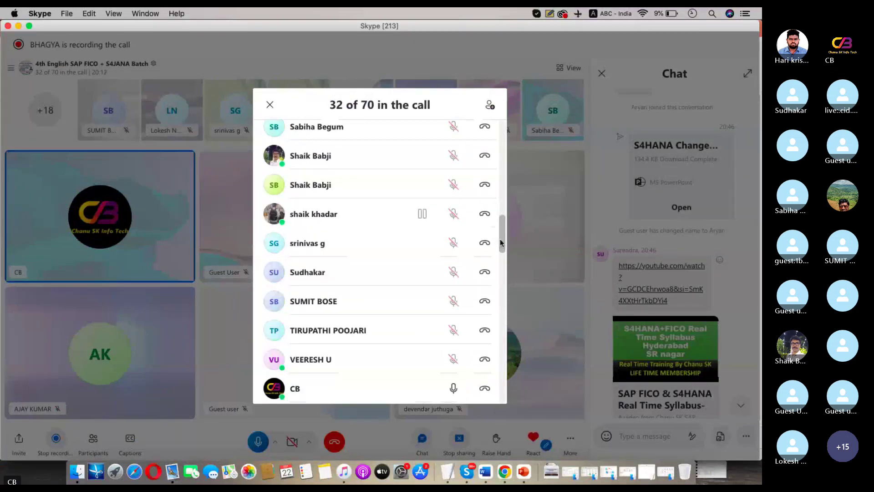
{"action": "left_click", "coordinate": [536, 240]}
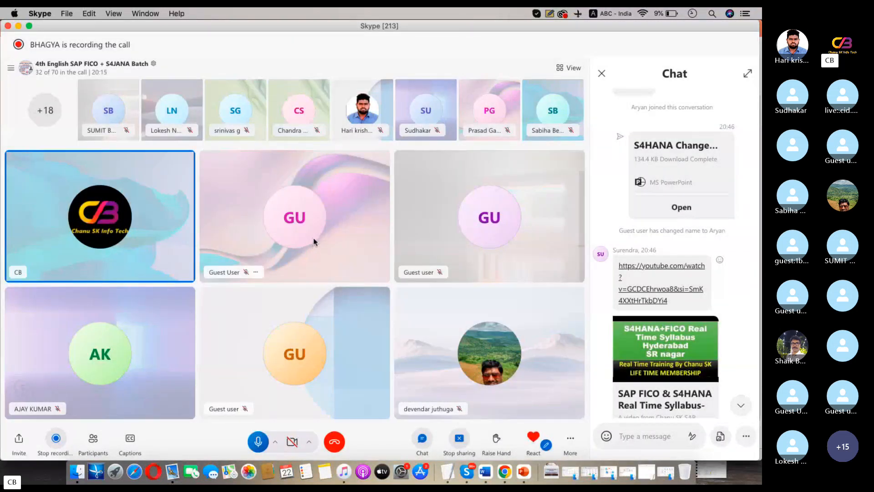
{"action": "scroll", "coordinate": [472, 278], "scroll_direction": "down", "scroll_amount": 1}
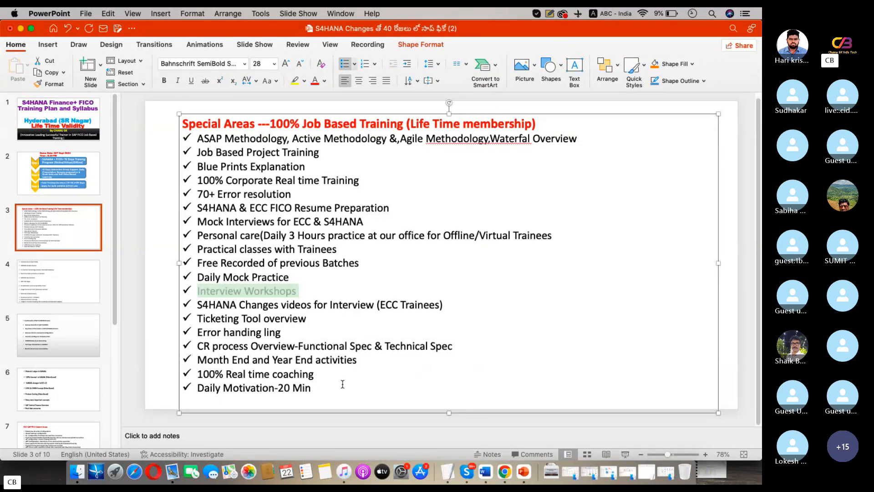
Remove 'Daily' from the Motivation-20 Min item on slide 3.
{"action": "left_click", "coordinate": [220, 388]}
{"action": "key", "text": "BackSpace"}
{"action": "key", "text": "BackSpace"}
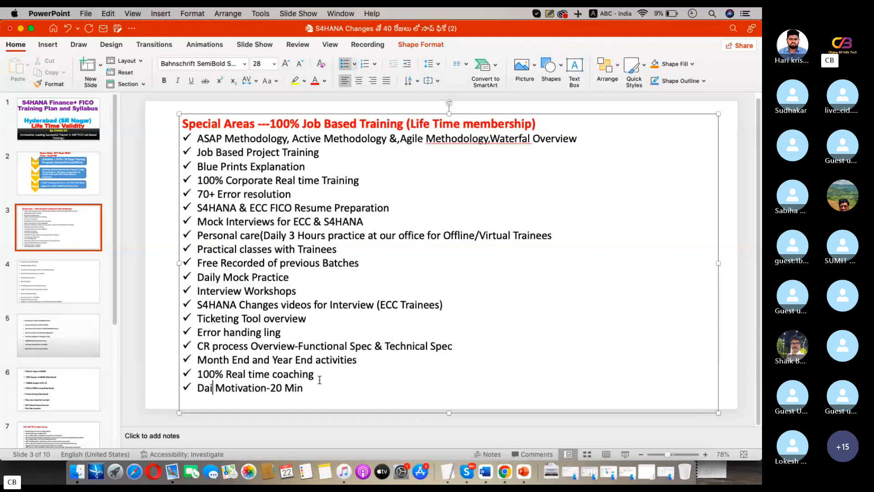
{"action": "key", "text": "BackSpace"}
{"action": "key", "text": "BackSpace"}
{"action": "key", "text": "BackSpace"}
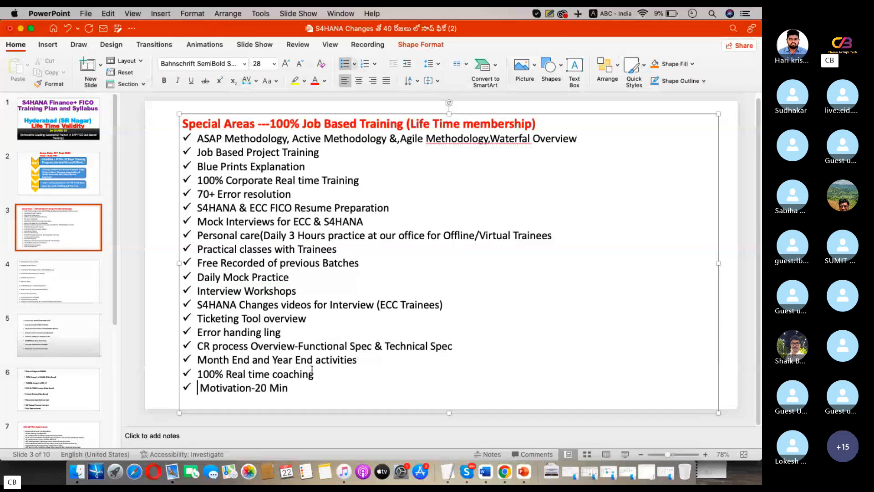
Step through slides 4 and 5 to reach slide 6.
{"action": "left_click", "coordinate": [58, 287]}
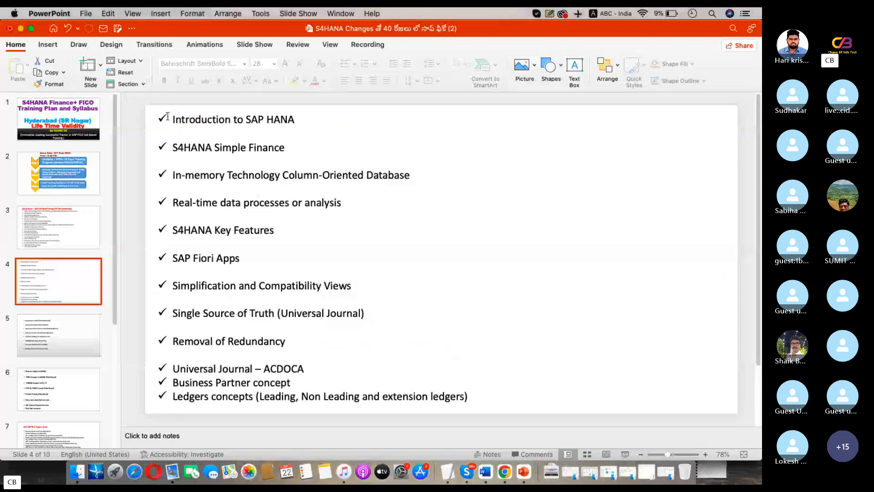
{"action": "left_click", "coordinate": [58, 335]}
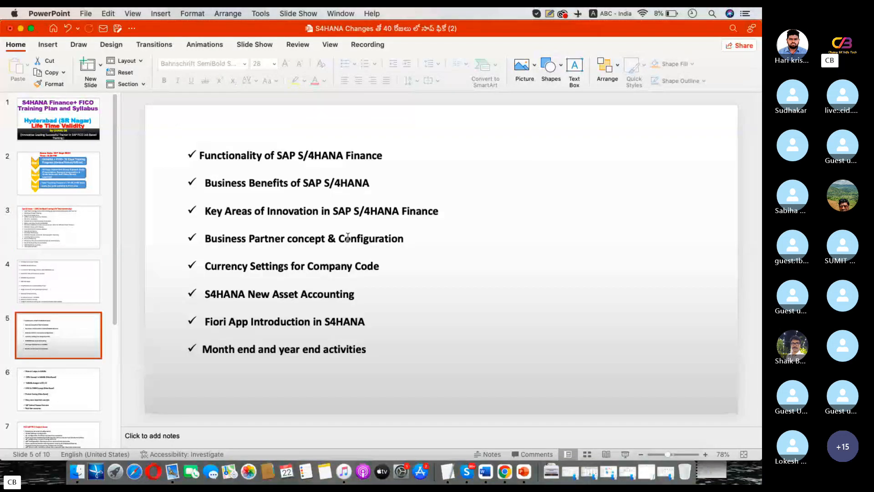
{"action": "left_click", "coordinate": [62, 395]}
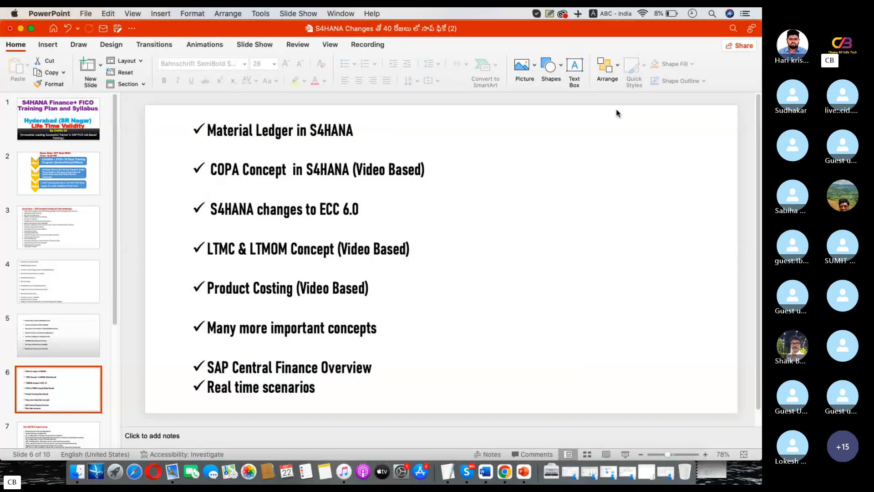
Add '(Video)' after SAP Central Finance Overview and Material Ledger in S4HANA, then show the Skype call.
{"action": "left_click", "coordinate": [383, 369]}
{"action": "type", "text": "(VD"}
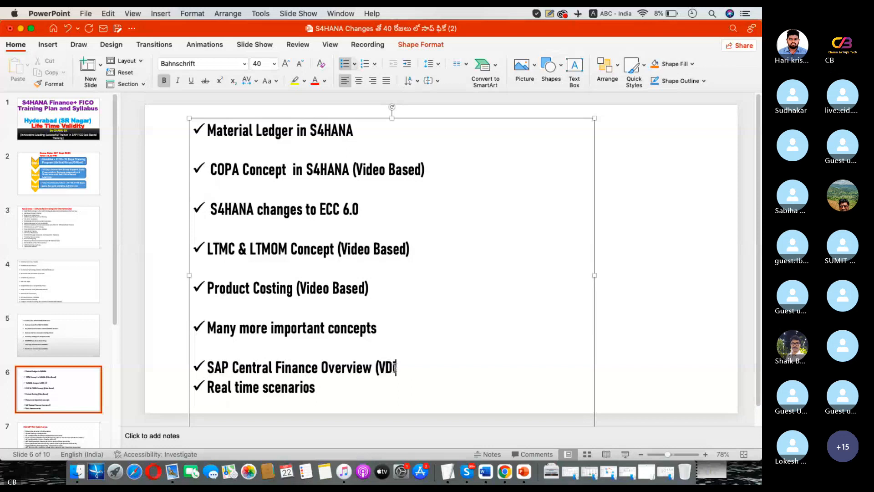
{"action": "key", "text": "BackSpace"}
{"action": "type", "text": "ideo"}
{"action": "type", "text": ")"}
{"action": "left_click", "coordinate": [381, 138]}
{"action": "type", "text": "(Vide"}
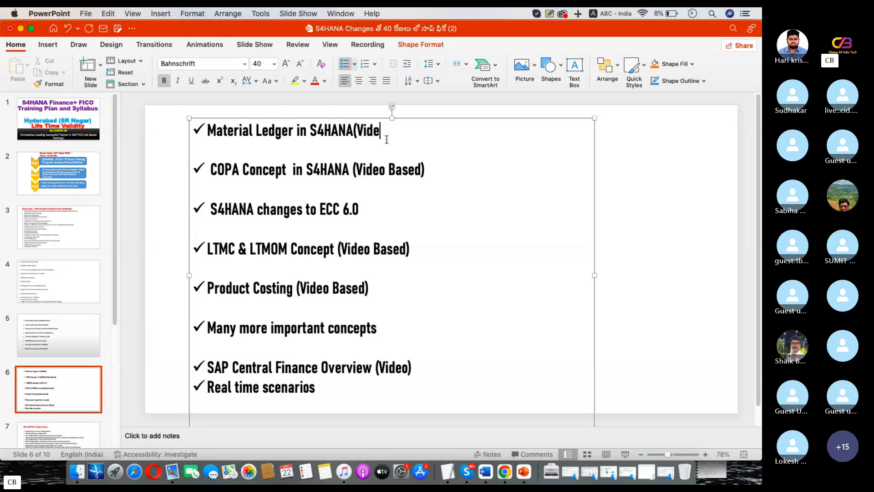
{"action": "type", "text": "o)"}
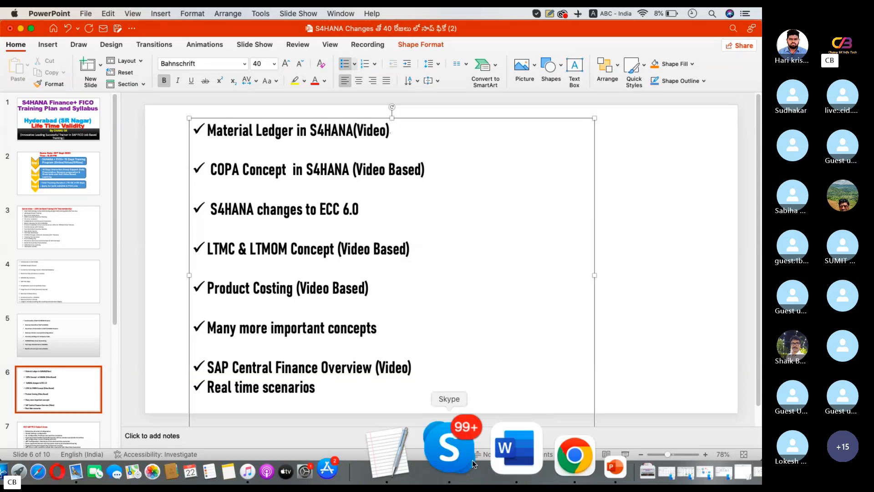
{"action": "left_click", "coordinate": [450, 447]}
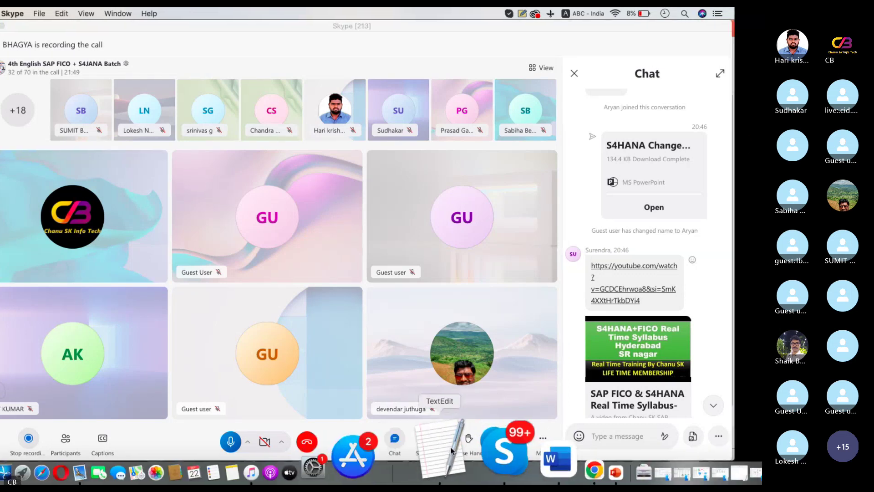
Hide the Skype call window.
{"action": "left_click", "coordinate": [464, 457]}
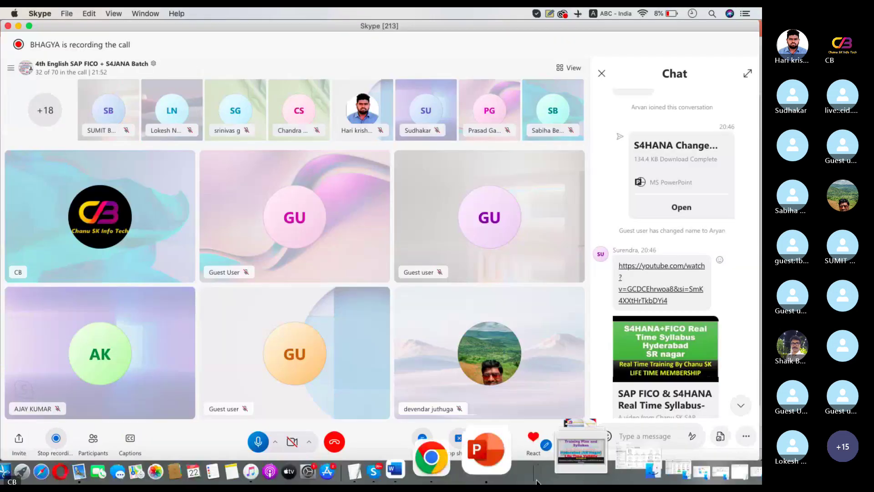
Return to the deck and show slide 7, the ECC SAP FICO Subject Areas list.
{"action": "left_click", "coordinate": [485, 451]}
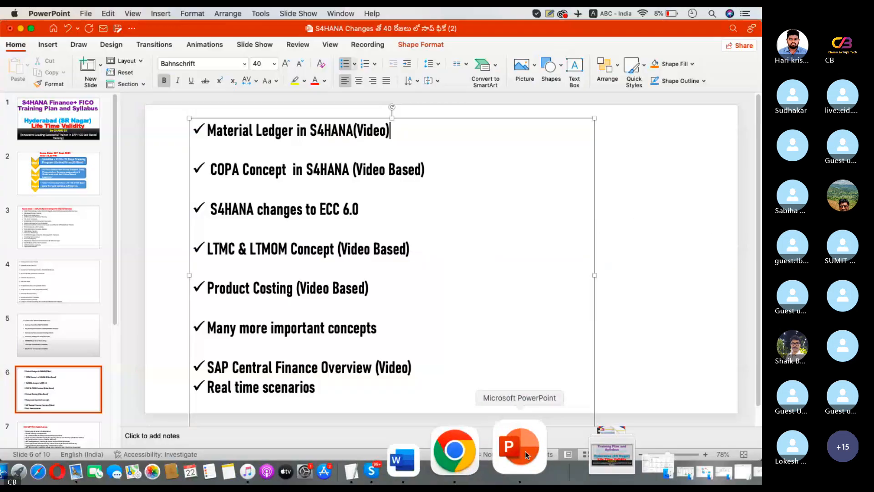
{"action": "left_click", "coordinate": [58, 435]}
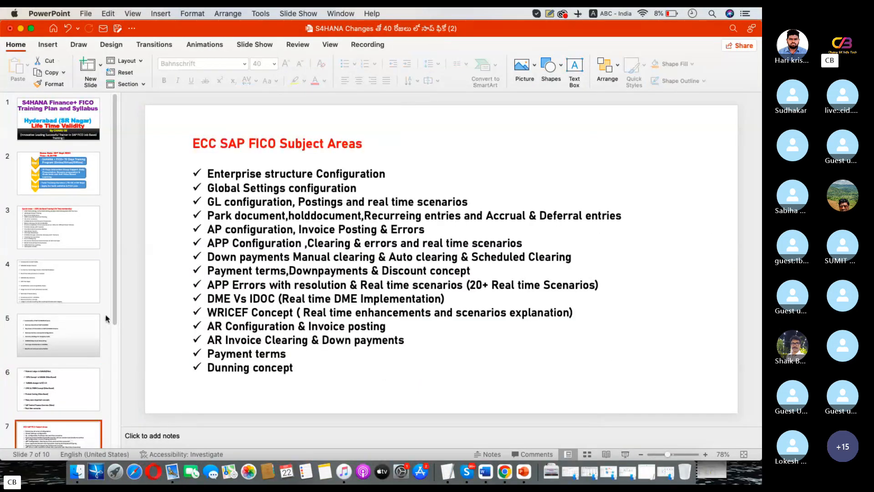
{"action": "scroll", "coordinate": [110, 314], "scroll_direction": "down", "scroll_amount": 3}
{"action": "scroll", "coordinate": [109, 343], "scroll_direction": "down", "scroll_amount": 3}
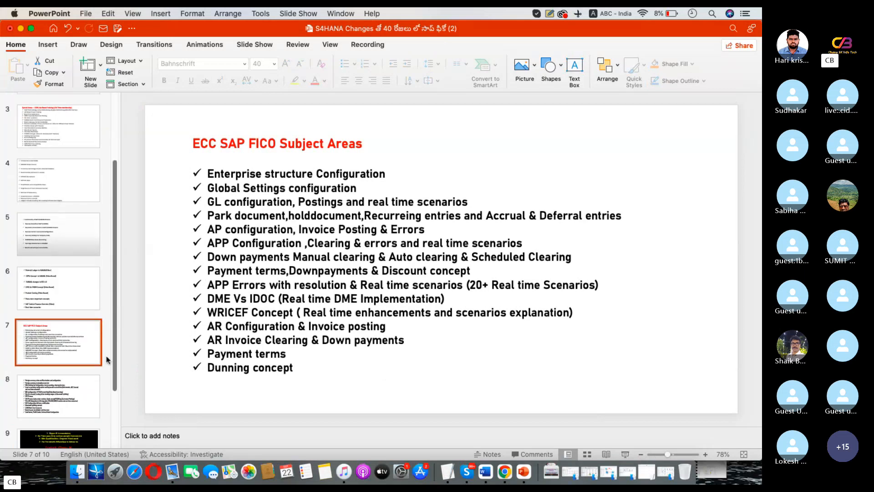
{"action": "scroll", "coordinate": [88, 355], "scroll_direction": "down", "scroll_amount": 2}
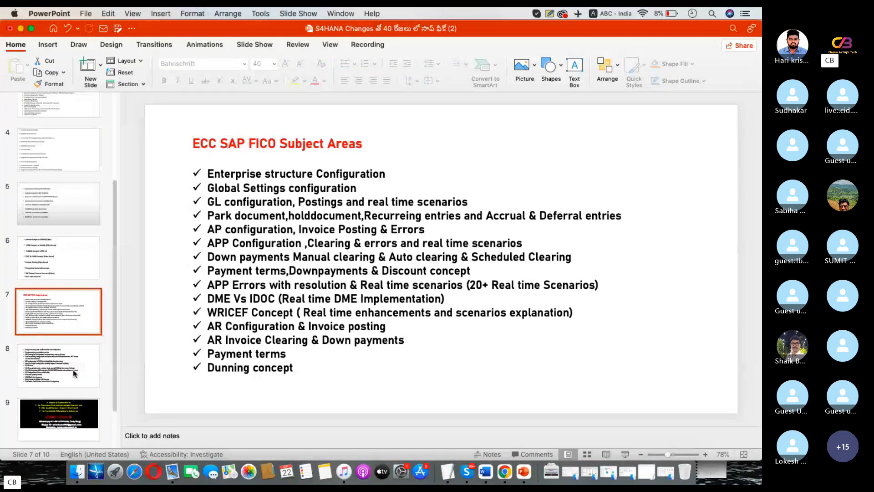
{"action": "left_click", "coordinate": [467, 472]}
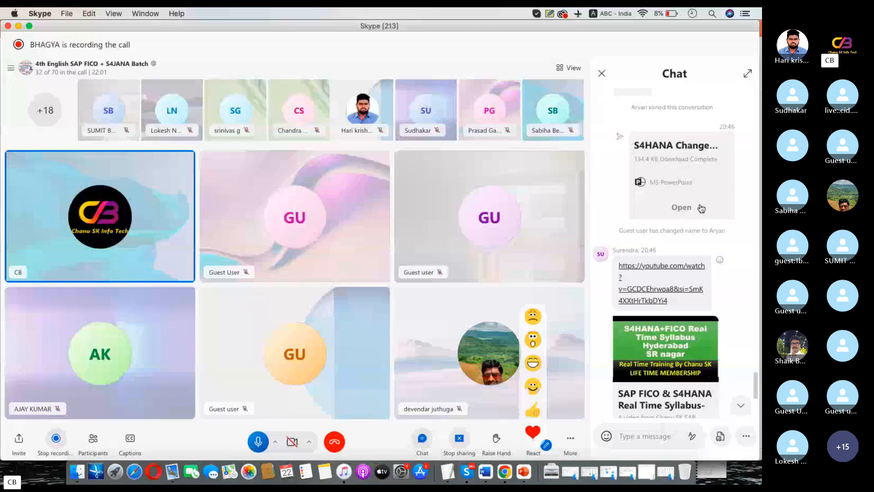